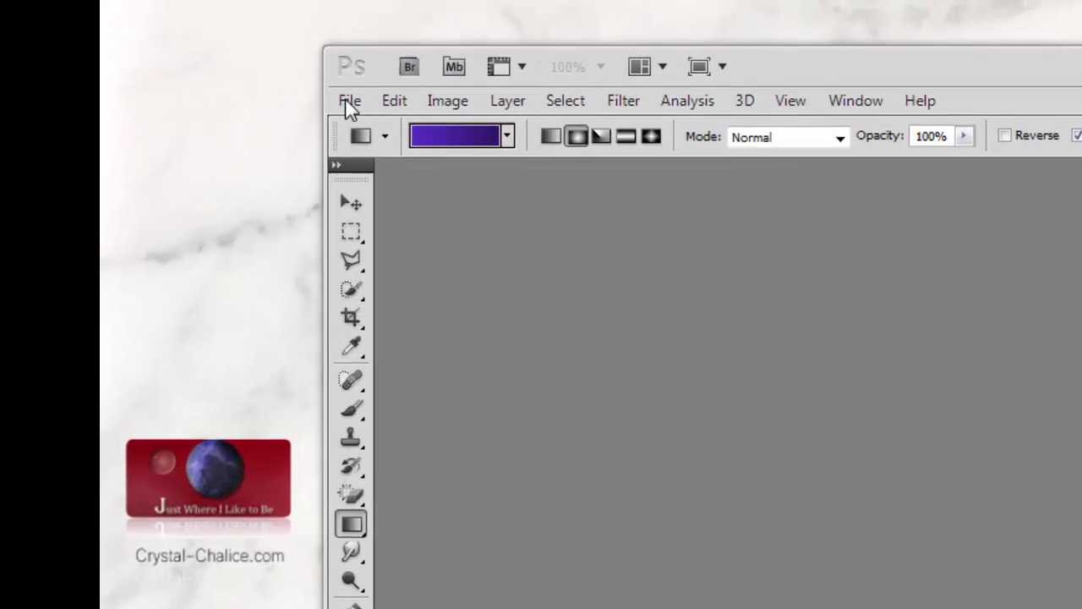
Create a new 210×140 px, 72 ppi white document named 'Glossy Background'
click(229, 66)
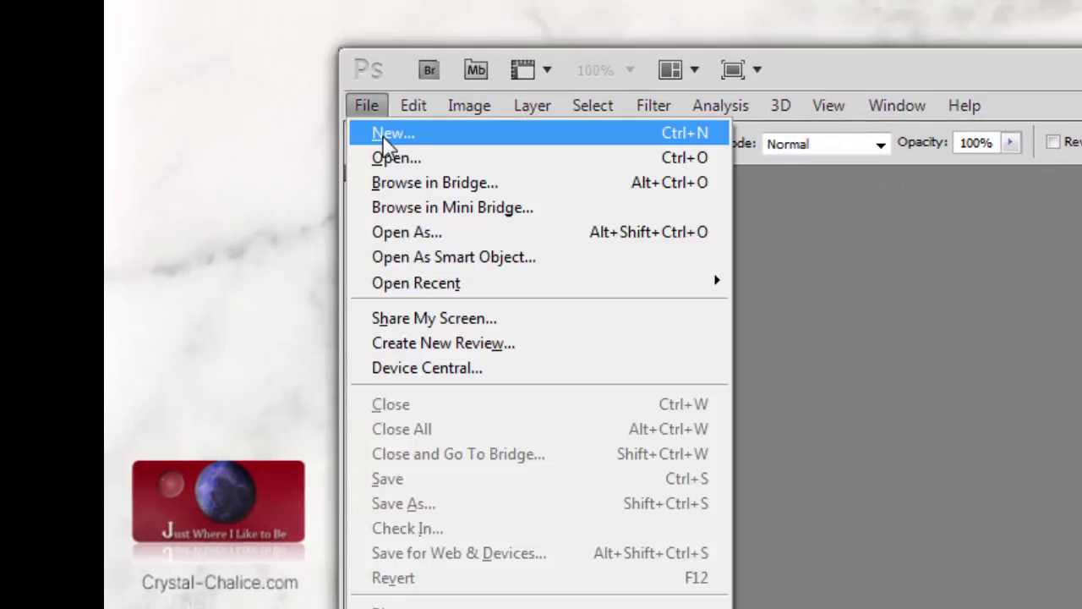
click(383, 135)
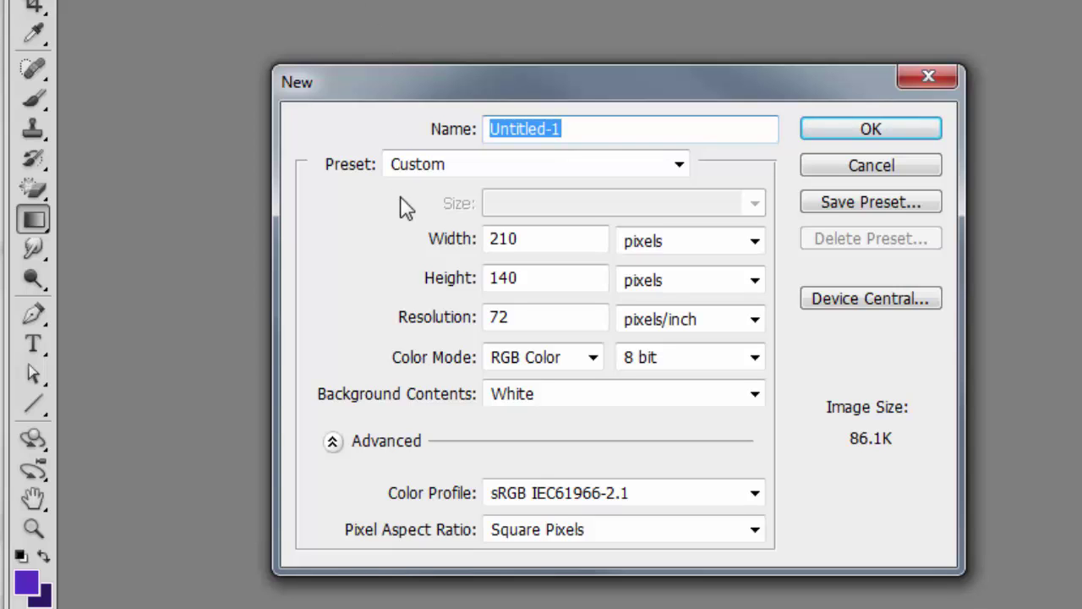
click(587, 129)
drag(550, 131, 486, 121)
text(Gloss)
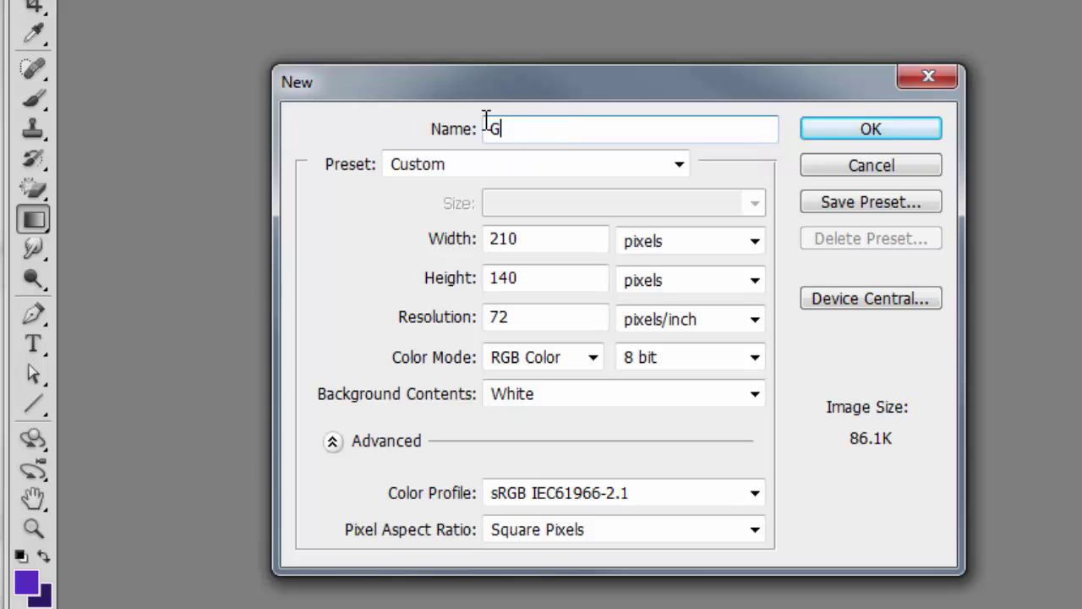
text(y Background)
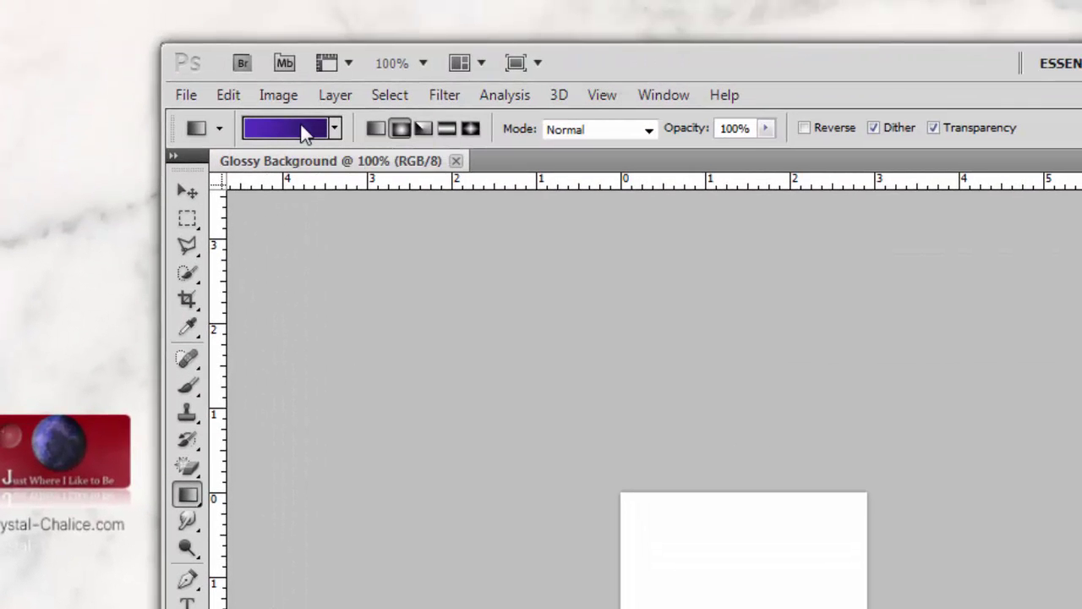
Make the gradient radial and set its left stop to purple #5634c4
click(401, 128)
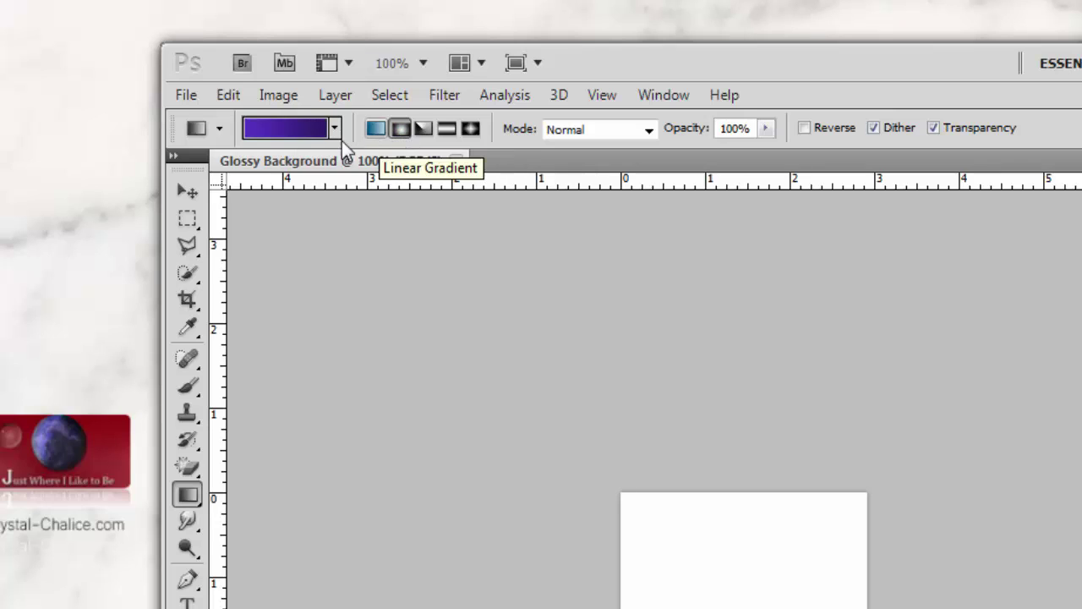
click(292, 134)
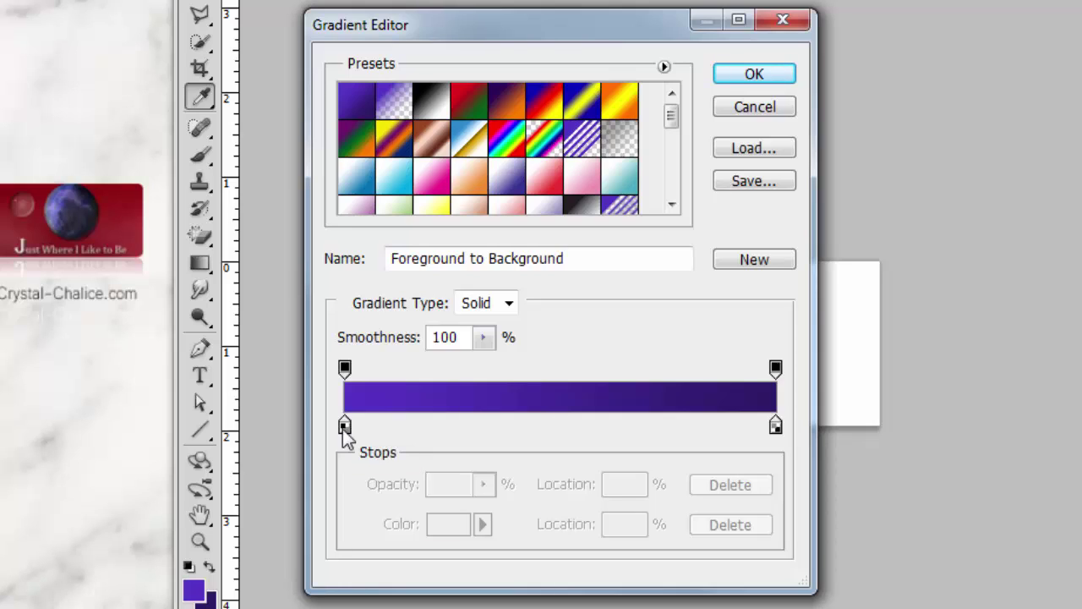
double_click(344, 426)
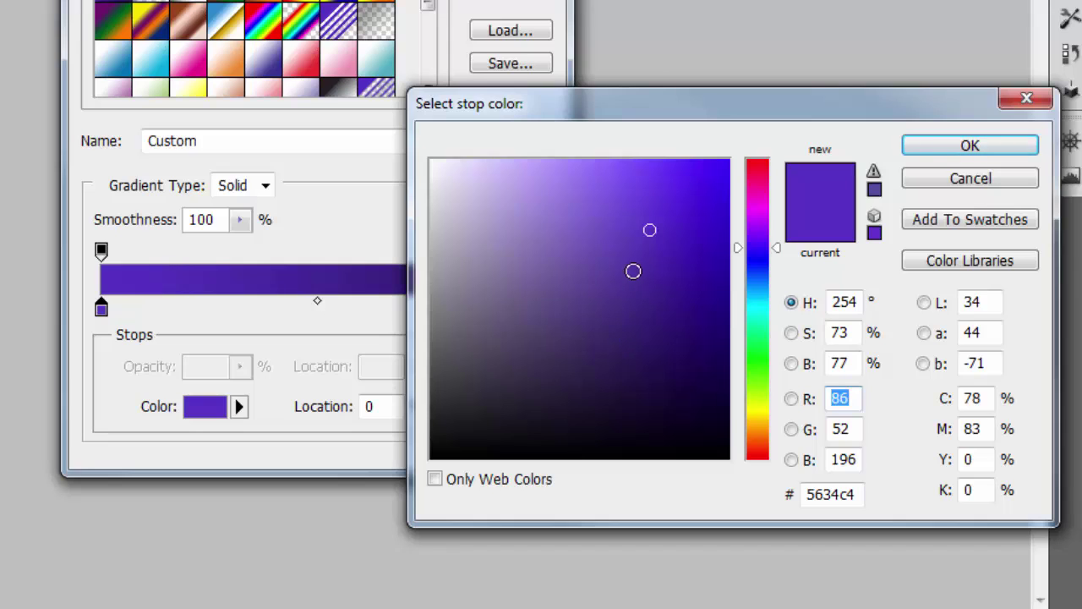
click(984, 145)
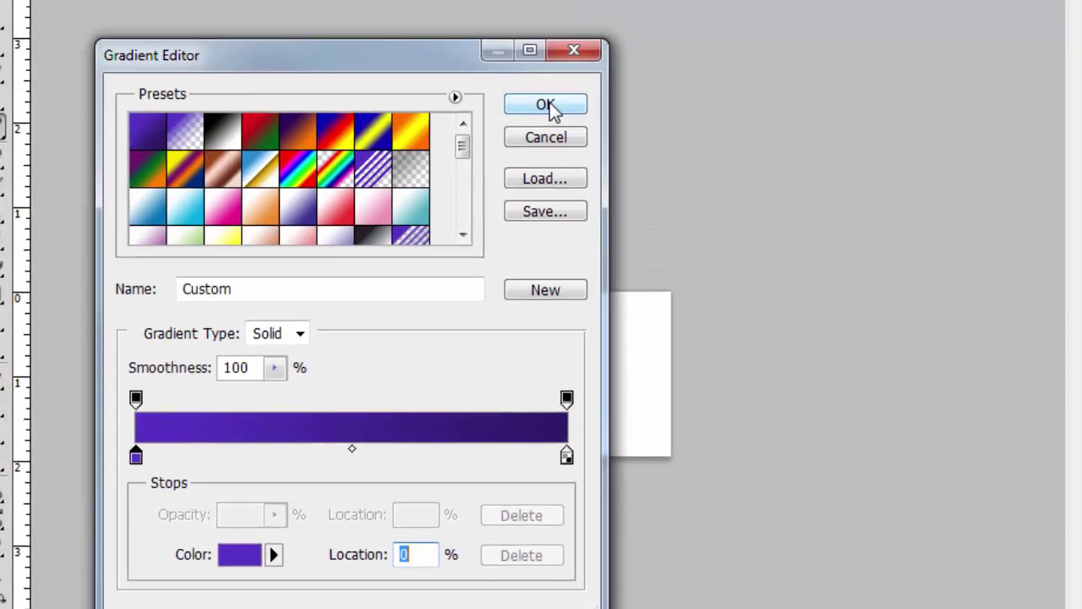
click(552, 109)
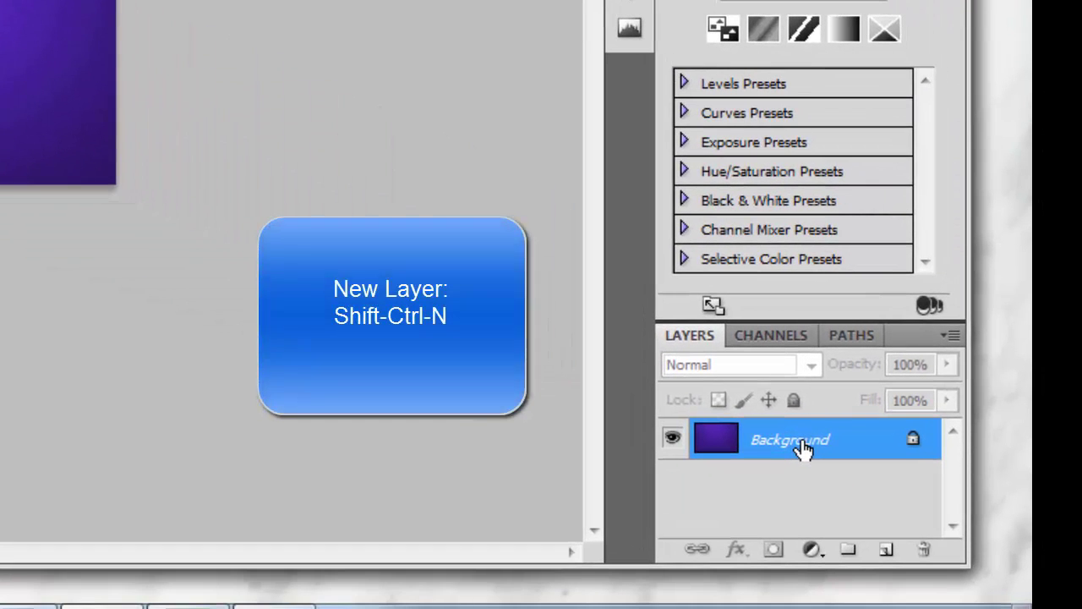
Add a new layer above the Background and rename it 'Gloss'
click(886, 552)
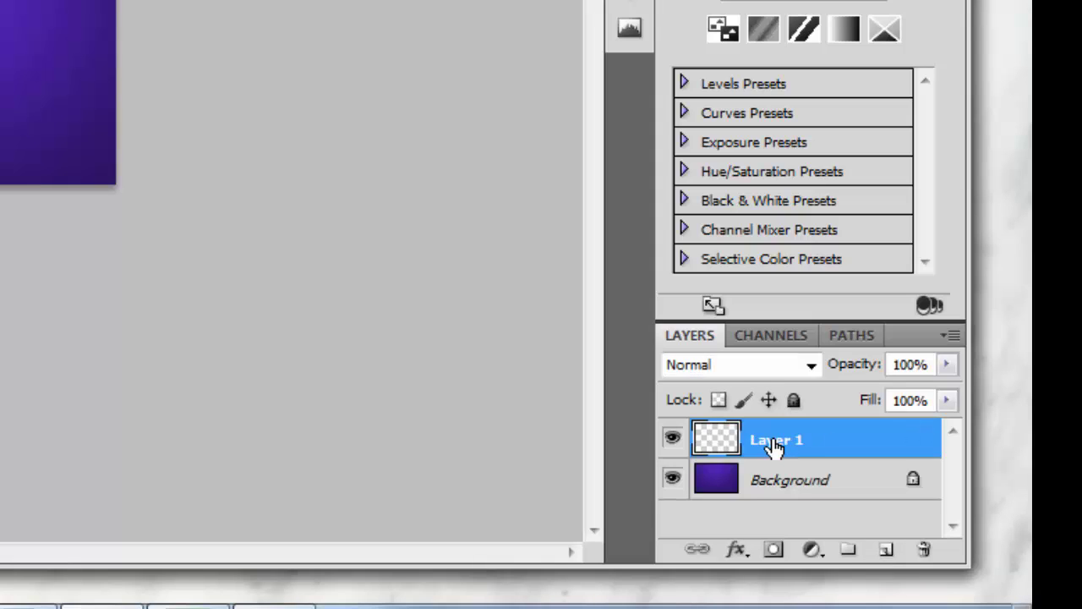
double_click(776, 443)
text(Gloss)
click(770, 448)
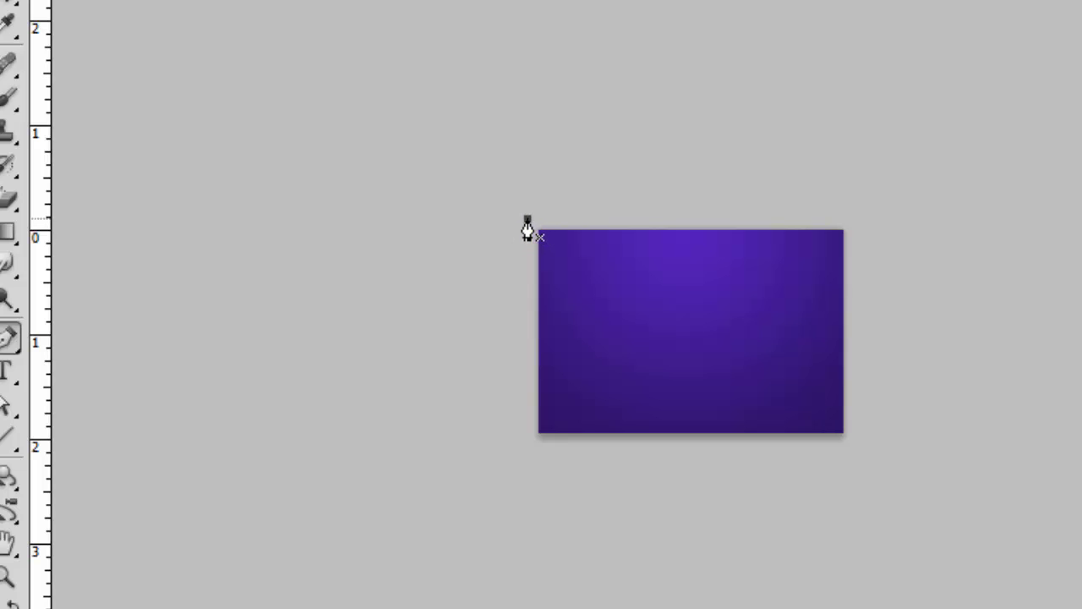
Draw a Pen path around the canvas top with a curved, wavy lower edge
click(527, 218)
drag(556, 287, 829, 275)
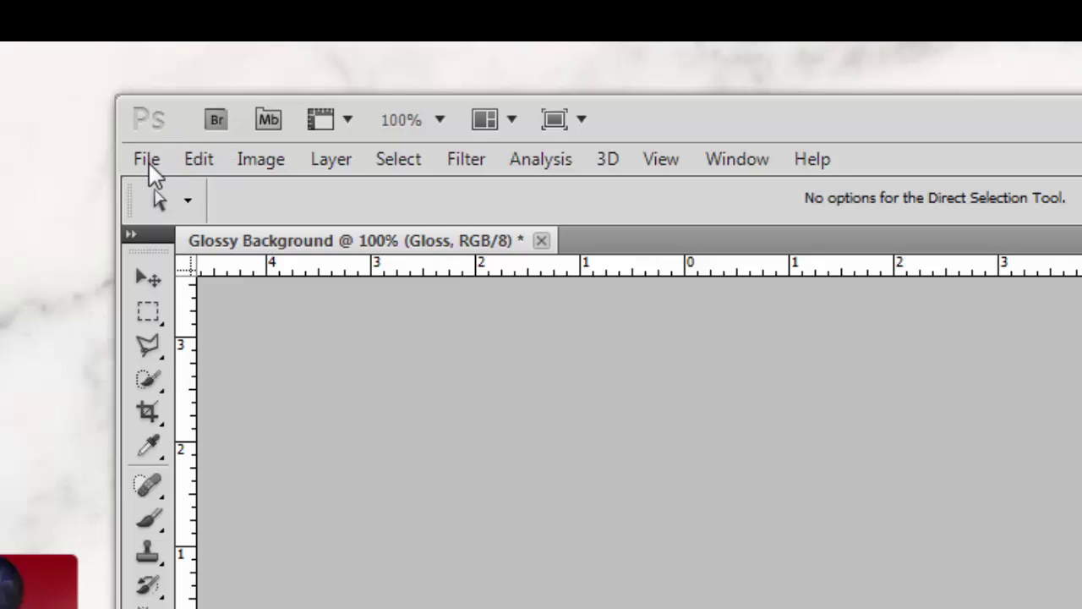
Fill the wave selection with White using Edit > Fill
click(199, 161)
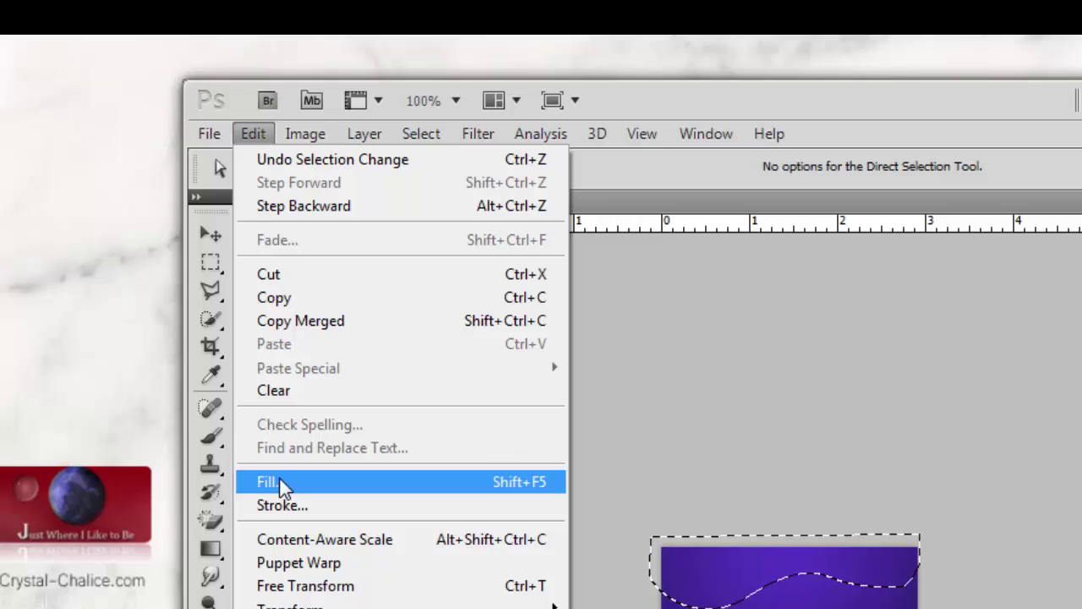
click(279, 482)
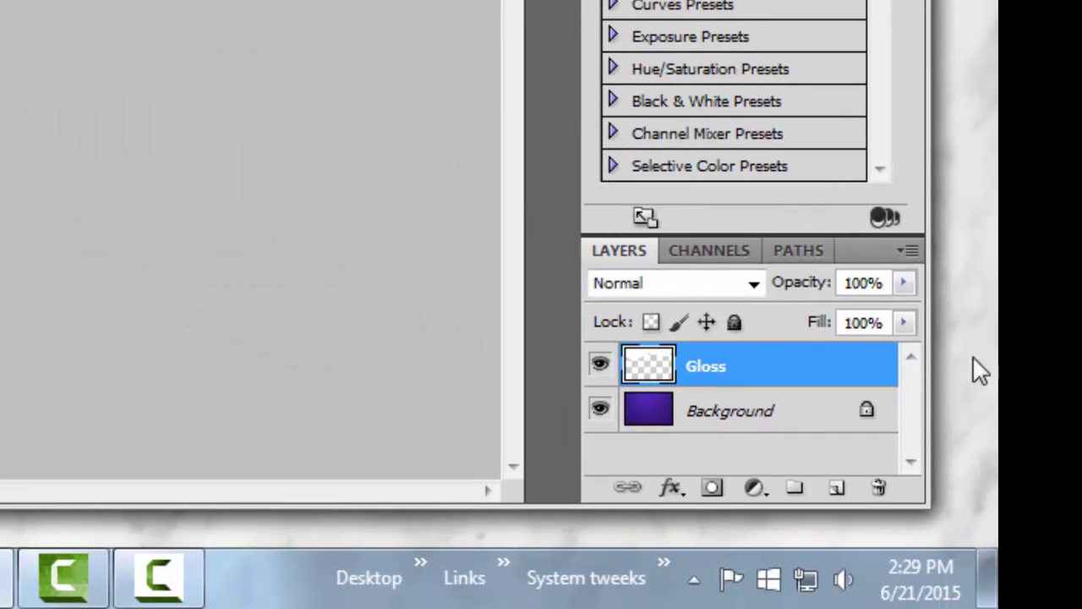
Load the Gloss layer's white shape as a selection and contract it by 1 pixel
ctrl+click(650, 369)
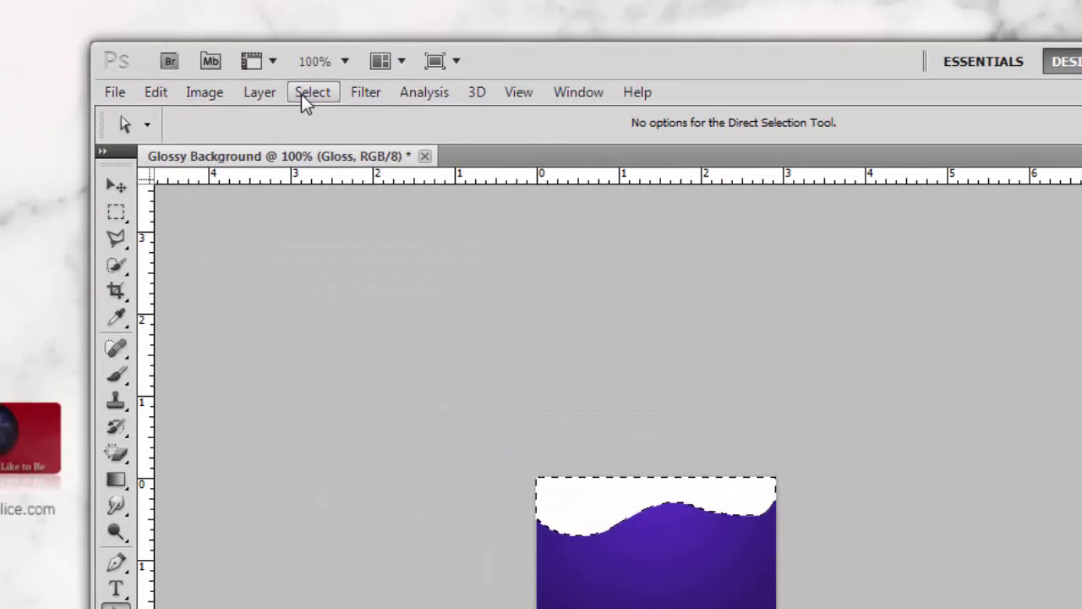
click(307, 95)
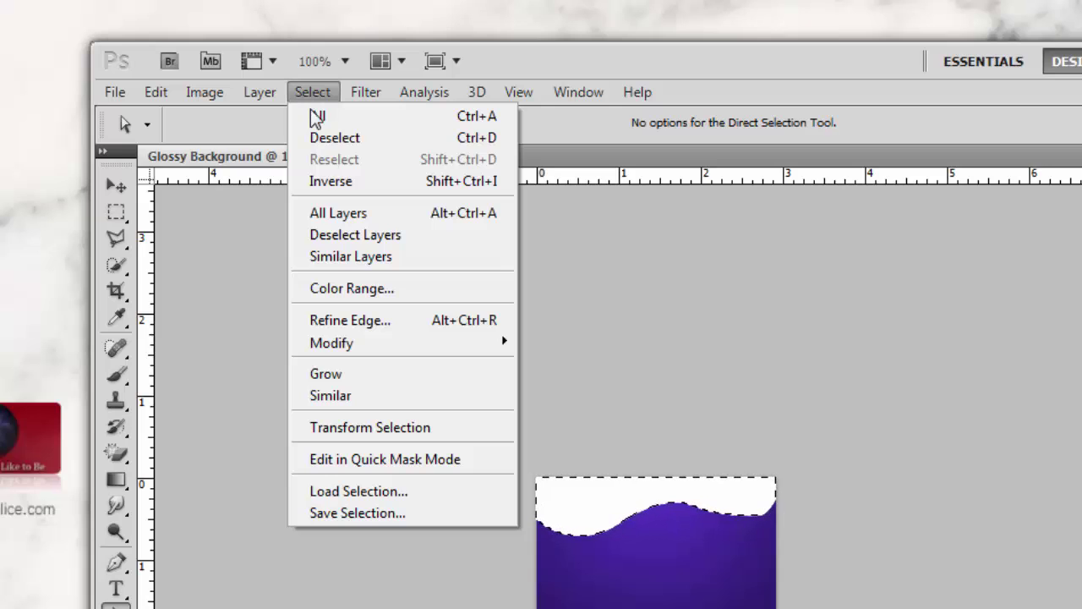
mouse_move(356, 344)
click(565, 407)
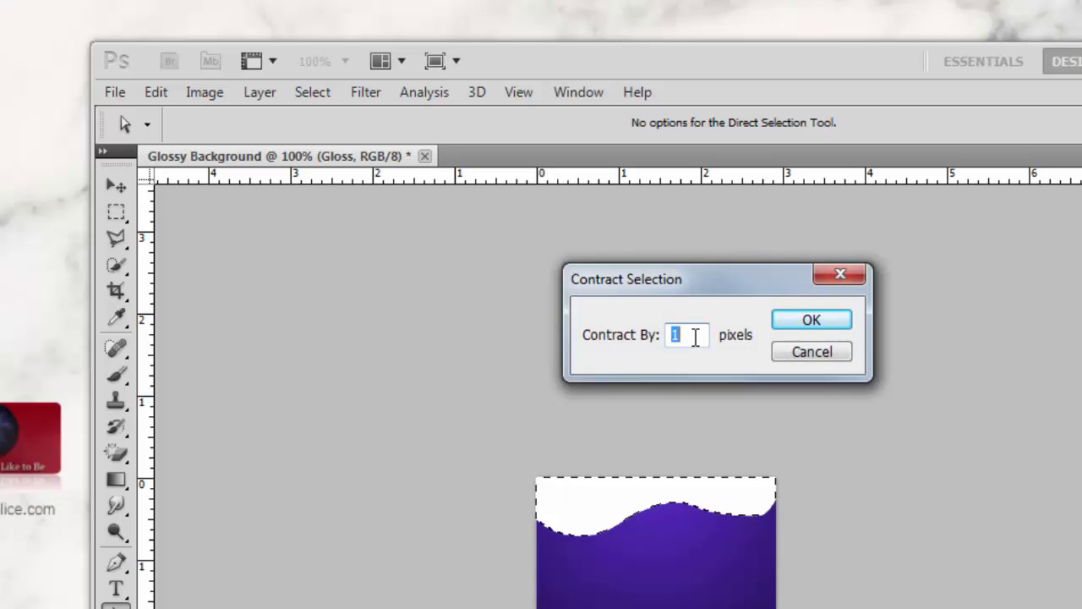
click(823, 323)
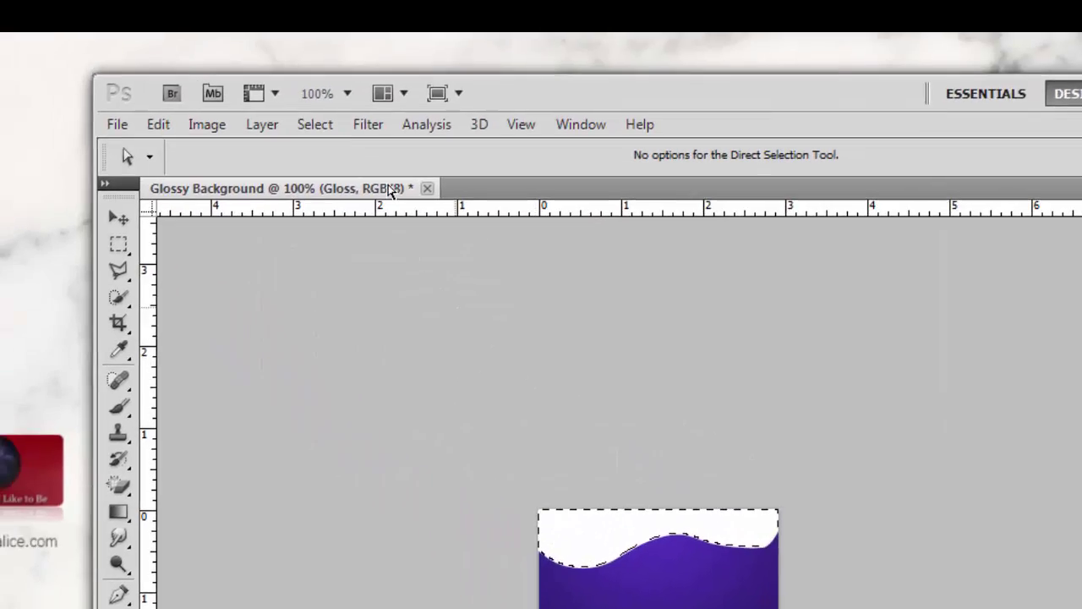
Invert the selection onto the purple area, clear its contents, and deselect
click(305, 122)
click(330, 213)
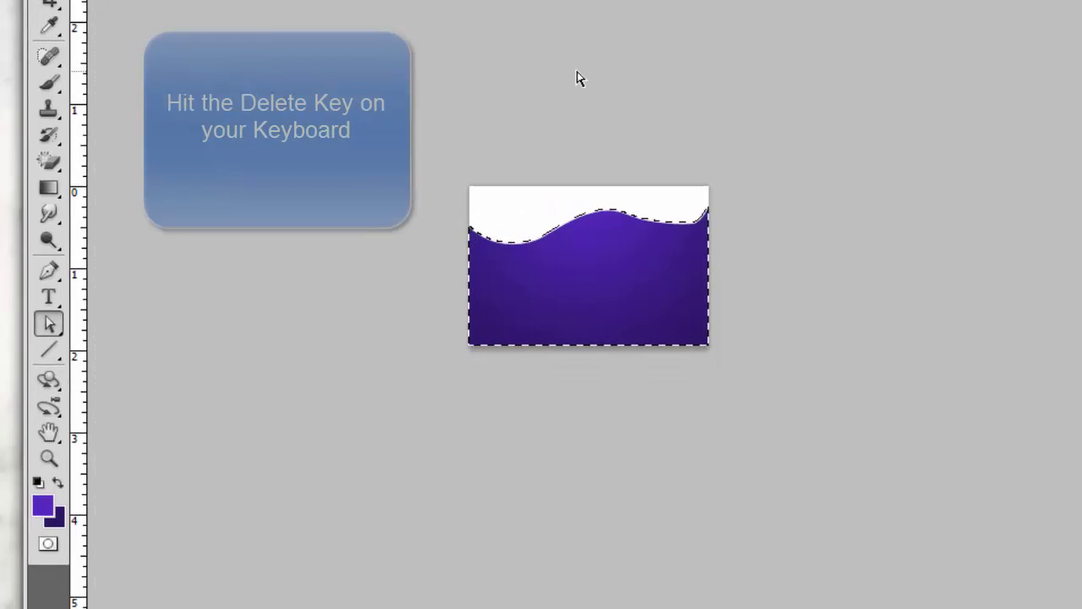
key(Delete)
key(ctrl+d)
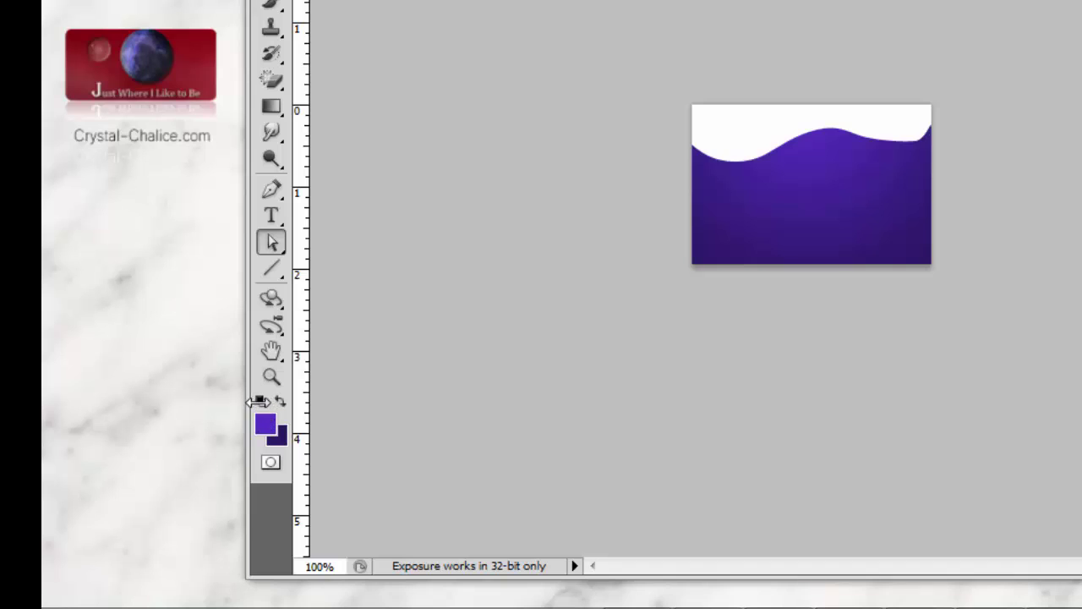
Select the purple area below the wave and make white the foreground over black
click(260, 403)
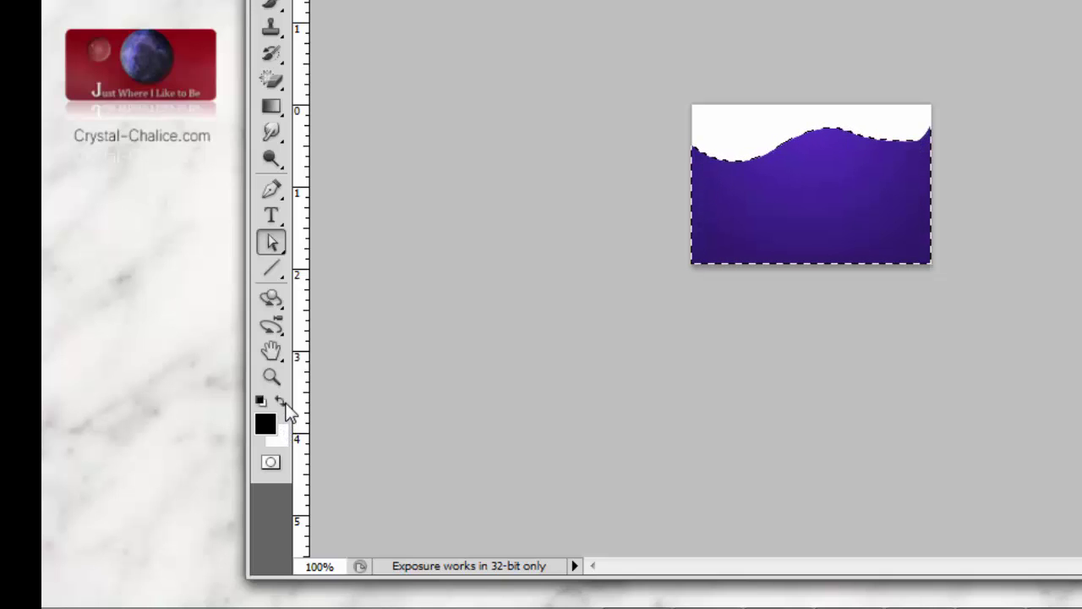
click(281, 405)
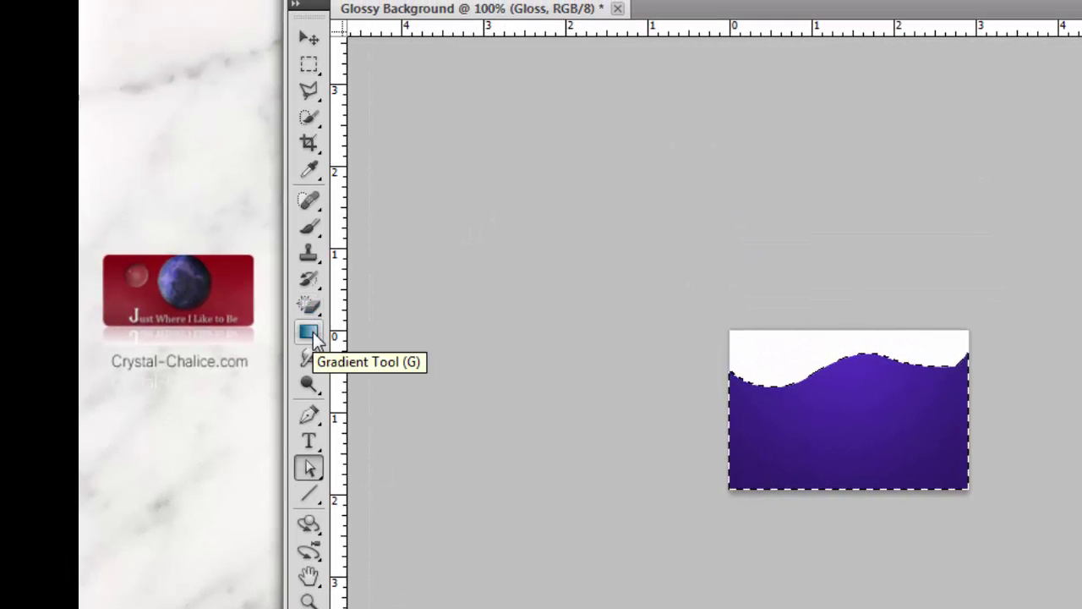
Set the Gradient Tool to Reflected with the Foreground to Transparent preset
click(311, 335)
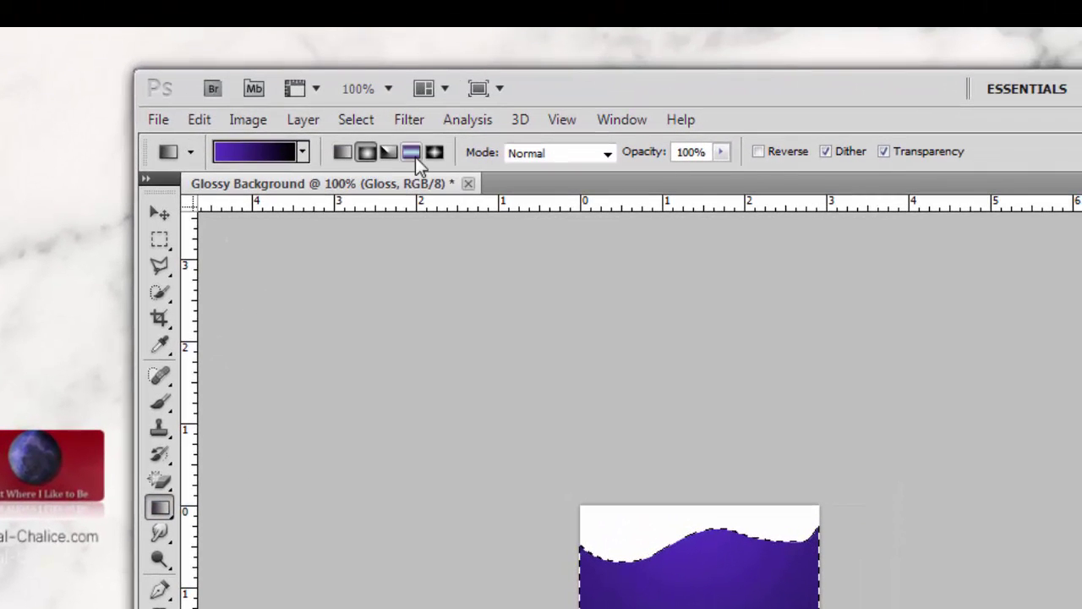
click(412, 152)
click(266, 153)
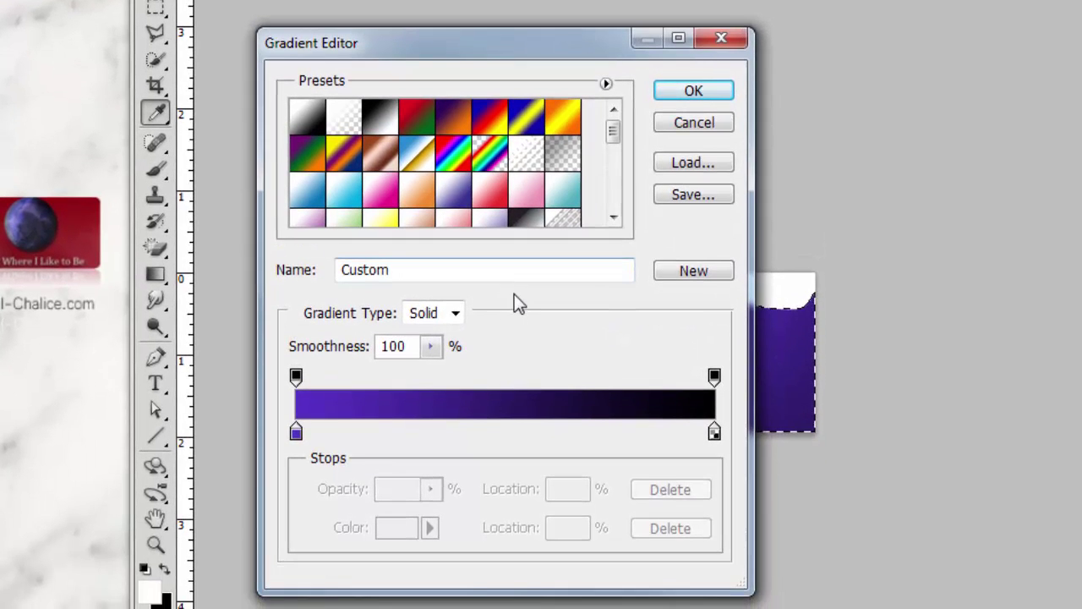
click(349, 125)
Confirm the gradient, reload the Gloss wave as a selection, and delete the white wave
click(687, 100)
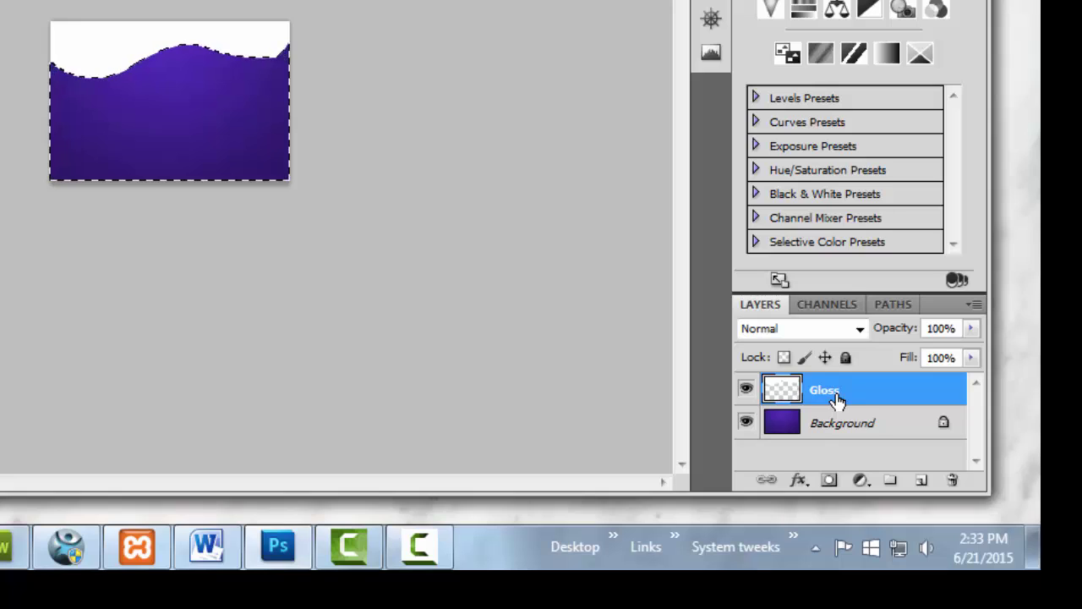
key(ctrl+d)
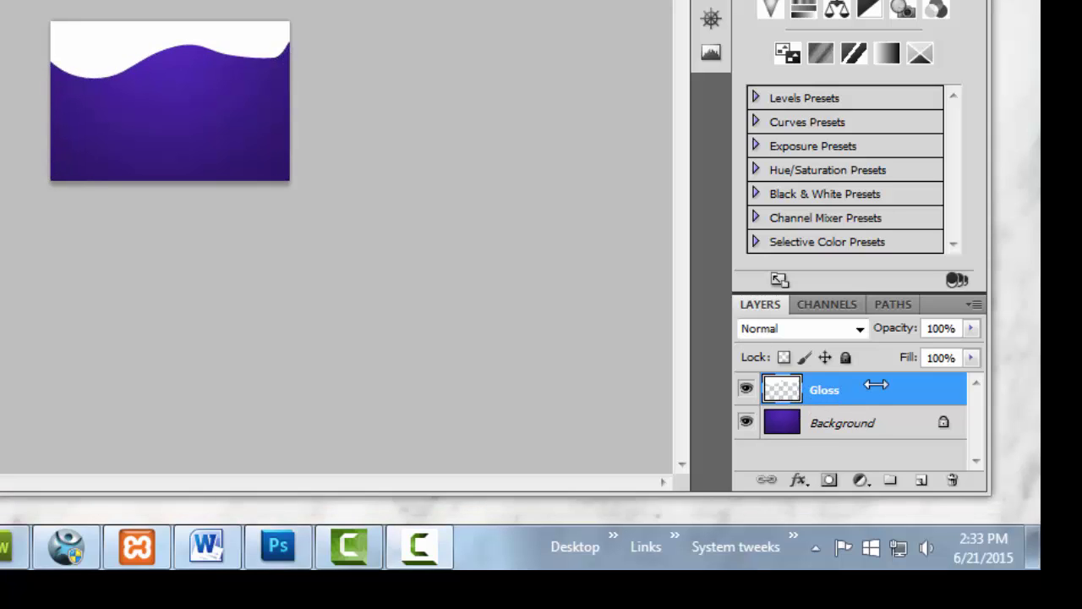
ctrl+click(782, 388)
key(ctrl+d)
key(Delete)
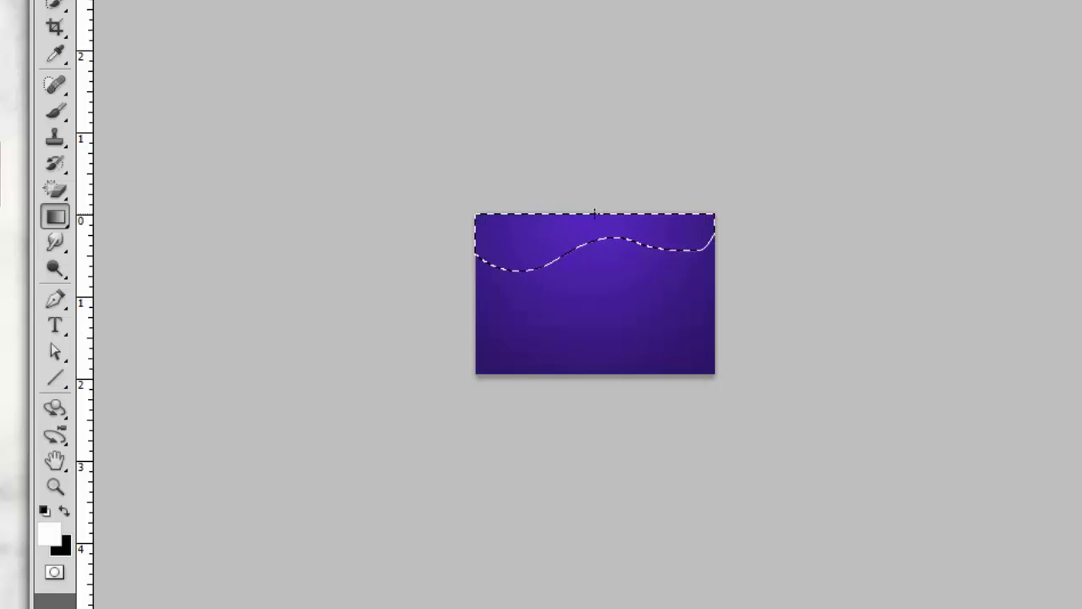
Drag a white-to-transparent reflected gradient from the top edge downward inside the wave selection
drag(594, 213, 601, 318)
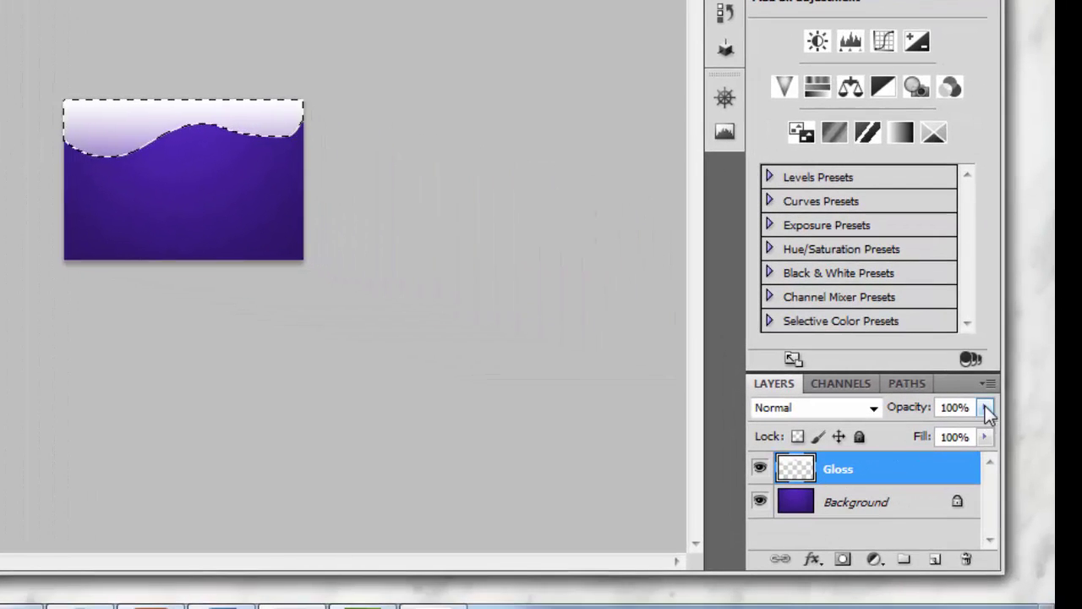
Lower the Gloss layer's opacity to 25% and deselect the wave selection
click(986, 409)
drag(984, 428, 898, 434)
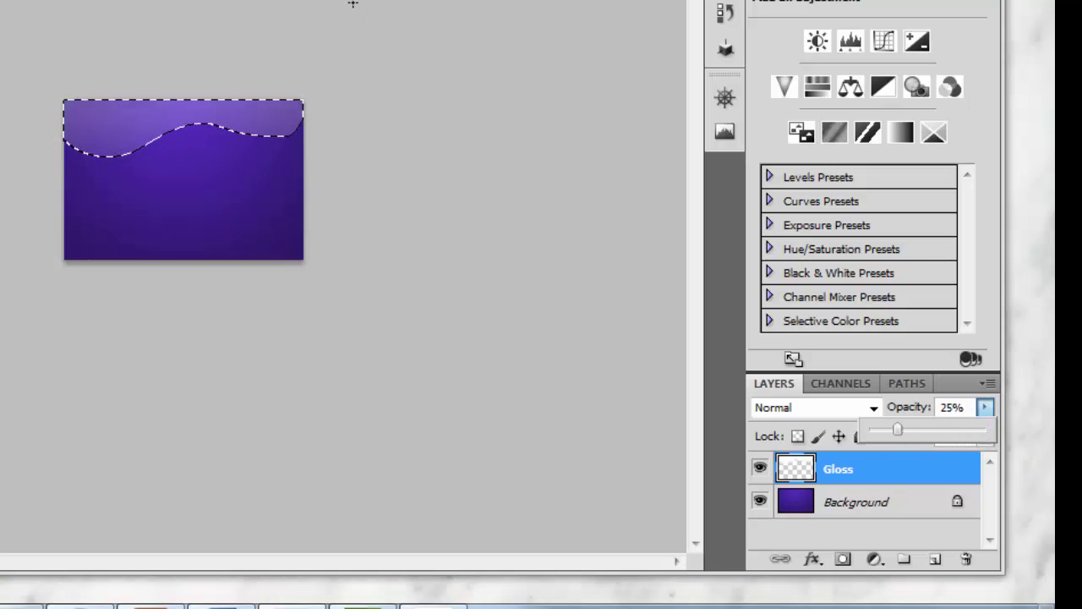
click(270, 129)
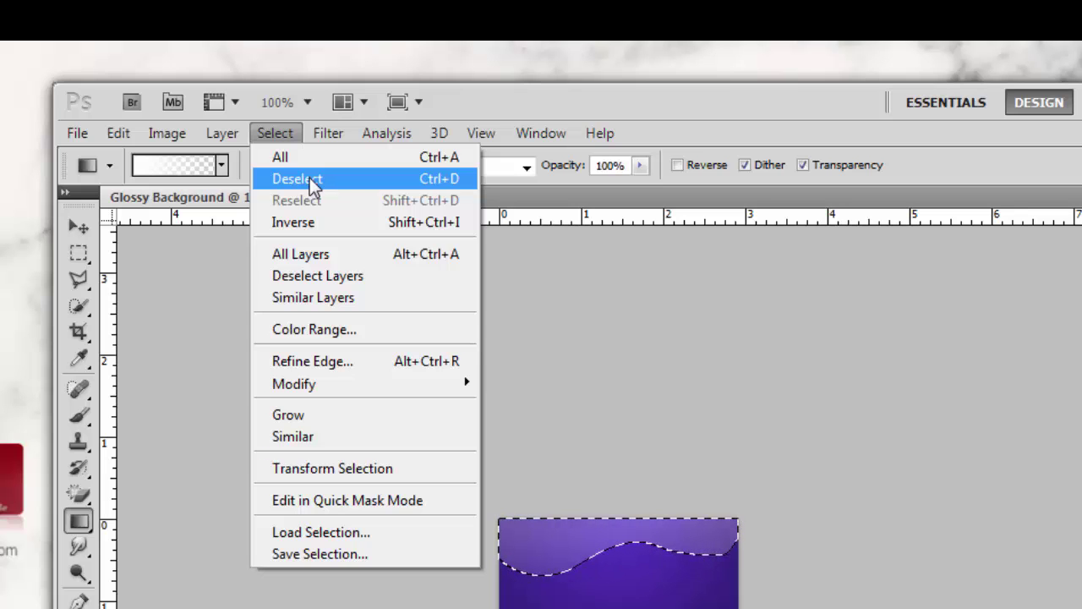
click(310, 187)
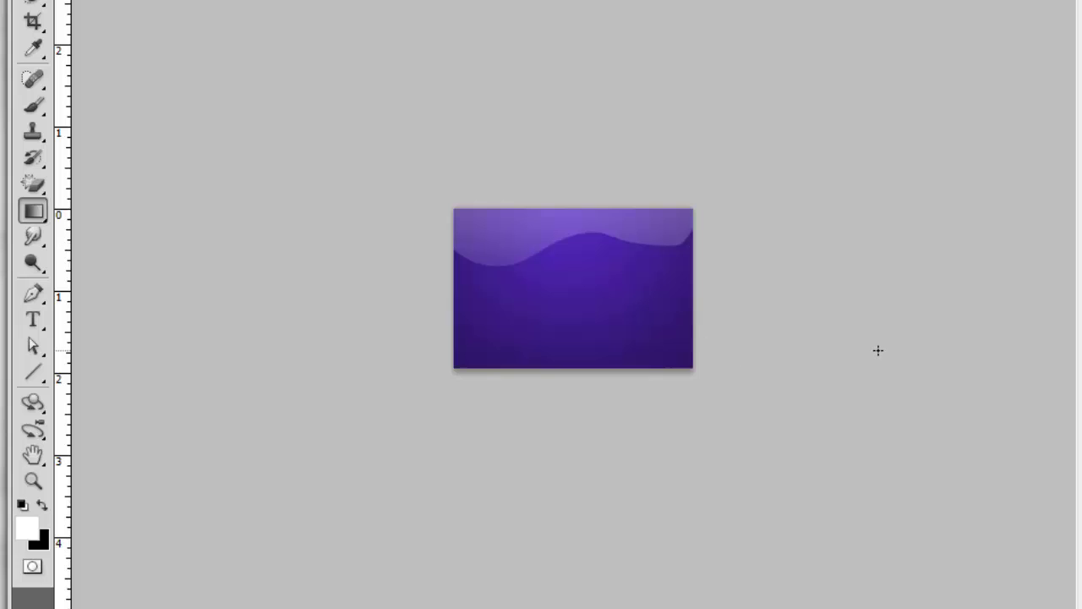